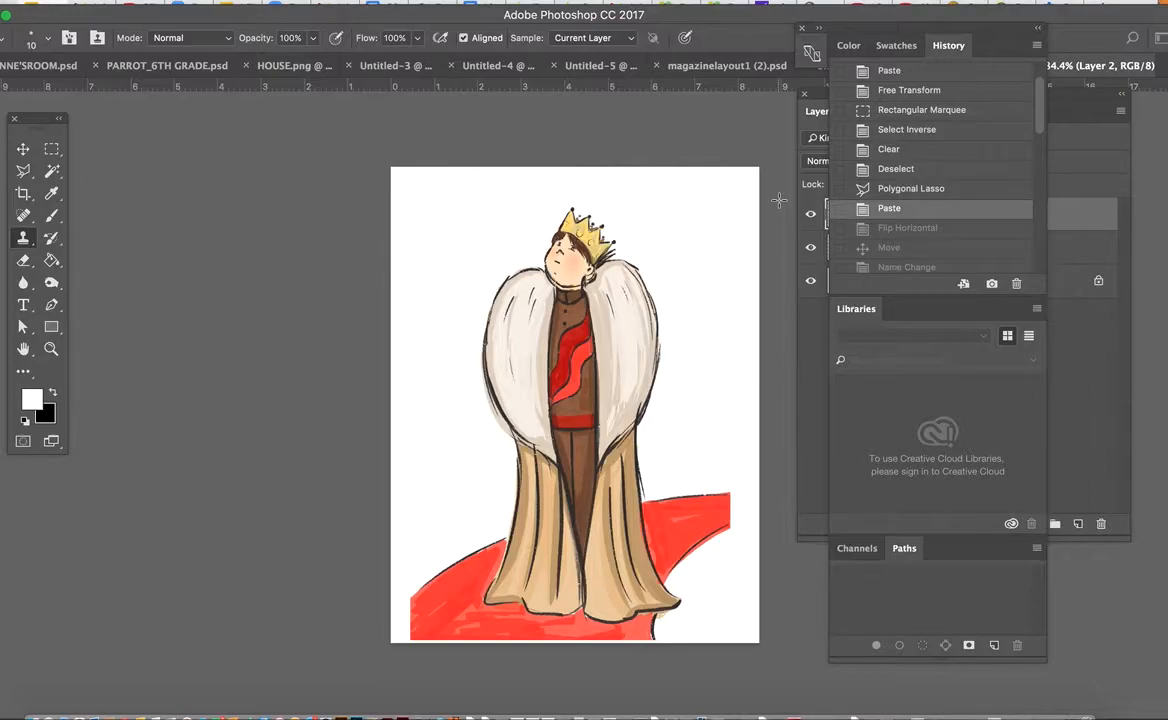
Move the History panel group clear of the layer list and toggle Layer 2's visibility to compare the two versions of the head
drag(812, 28, 896, 365)
click(811, 216)
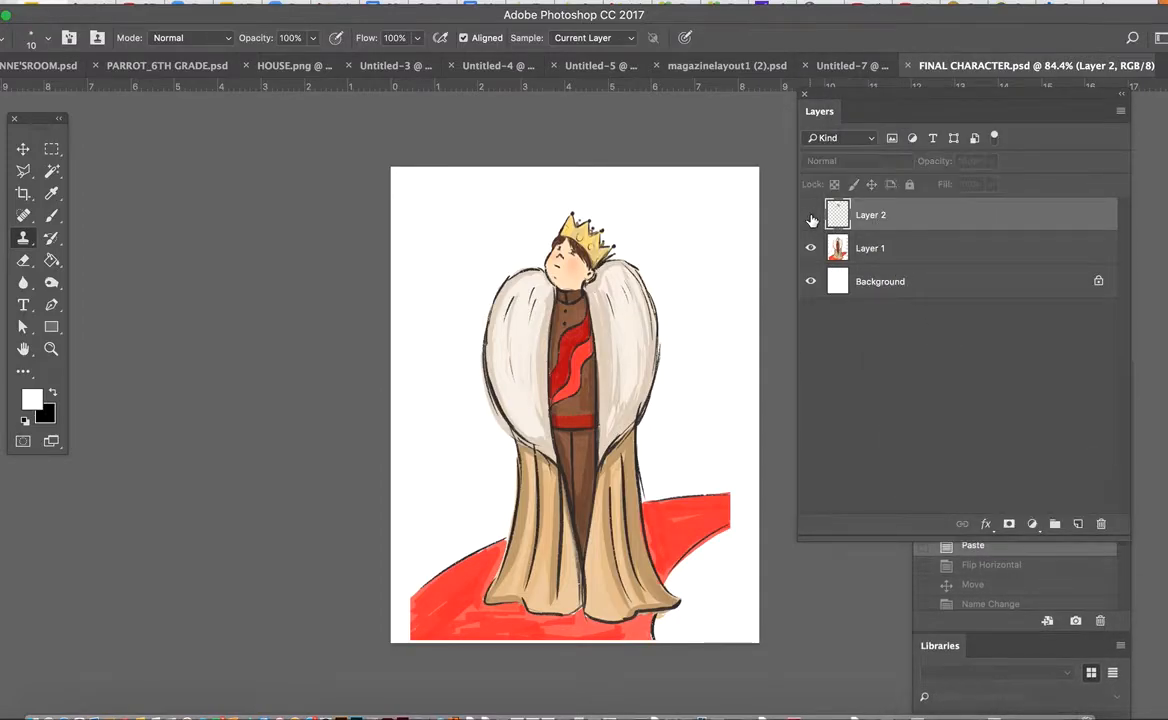
click(811, 216)
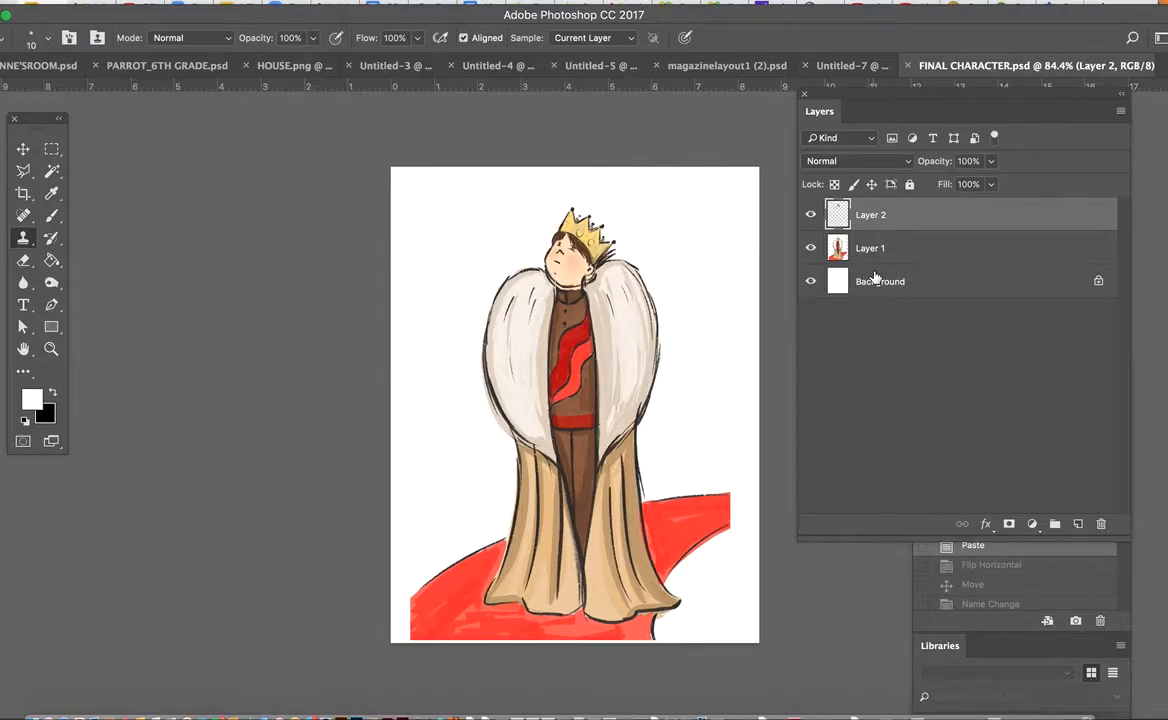
Hide Layer 2 and rename Layer 1 as FRAME 1
click(811, 214)
double_click(870, 248)
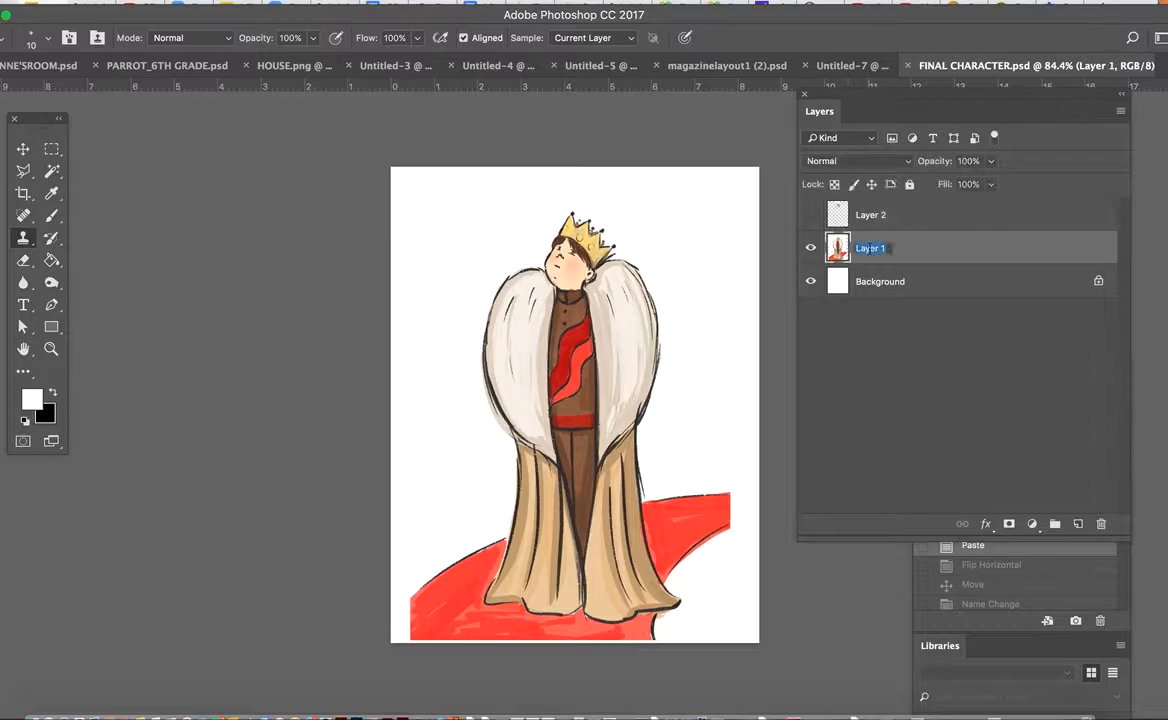
text(FRAME 1)
key(Return)
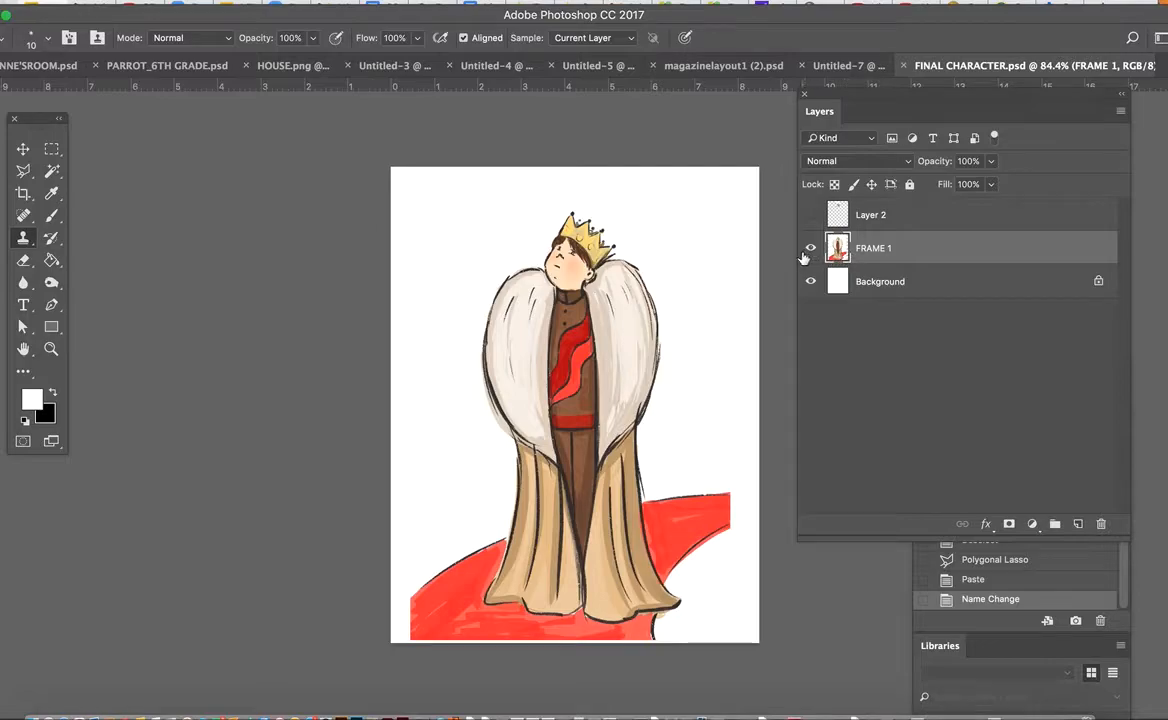
Revert the document to the Polygonal Lasso history state and paste the copied head as a new layer
click(868, 218)
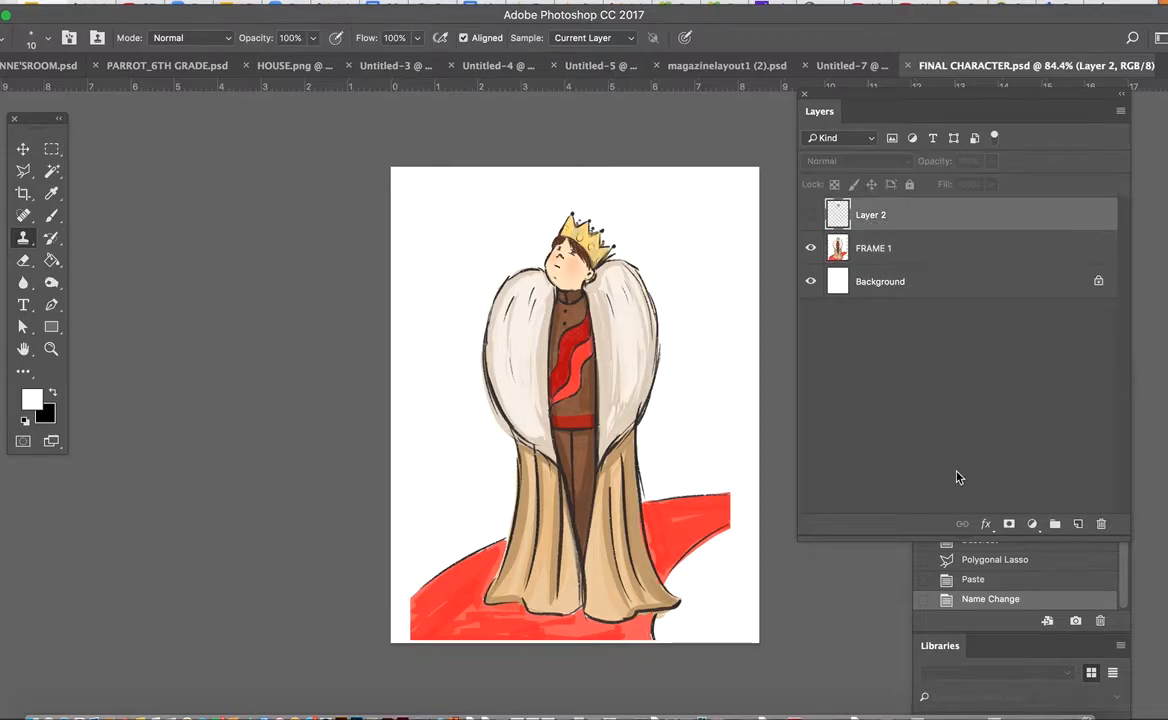
click(985, 559)
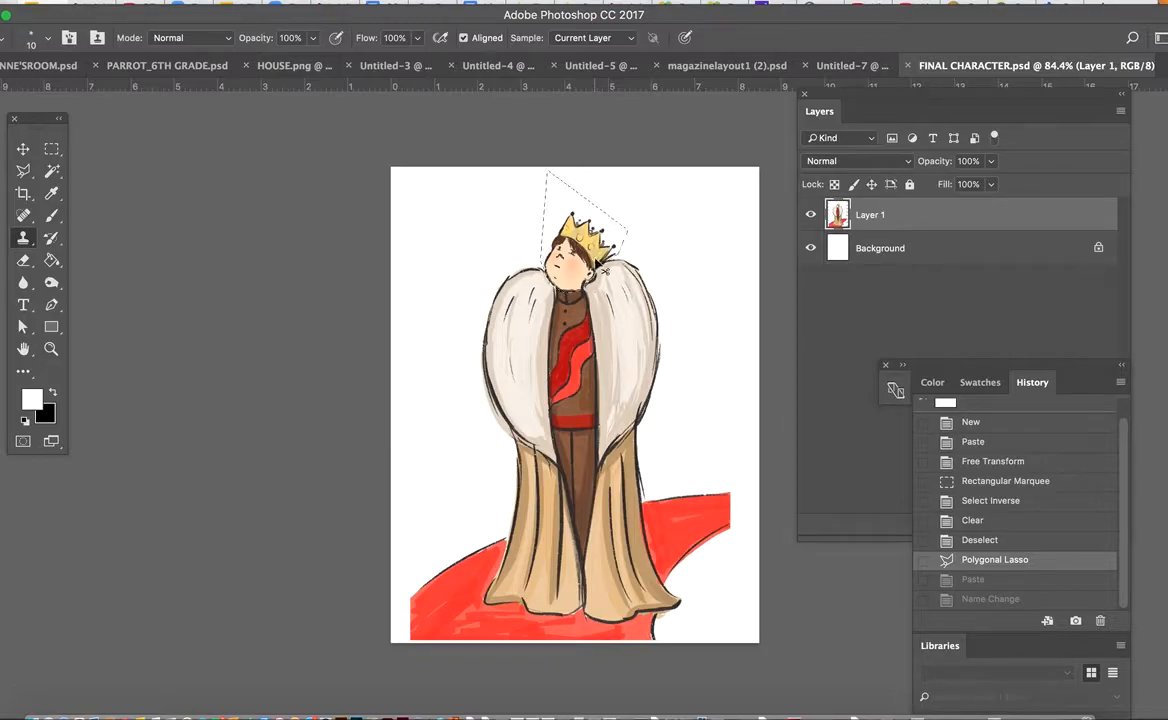
key(super+v)
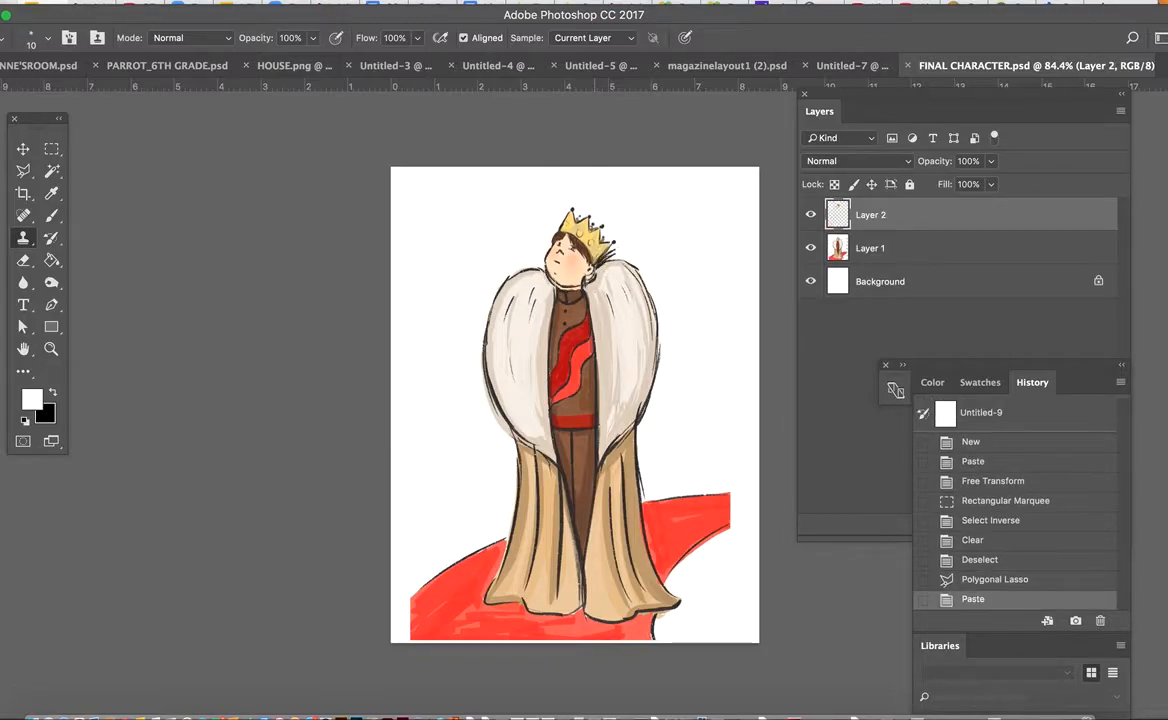
Flip the pasted head horizontally and move it over the character's neck so it faces the opposite way
click(24, 150)
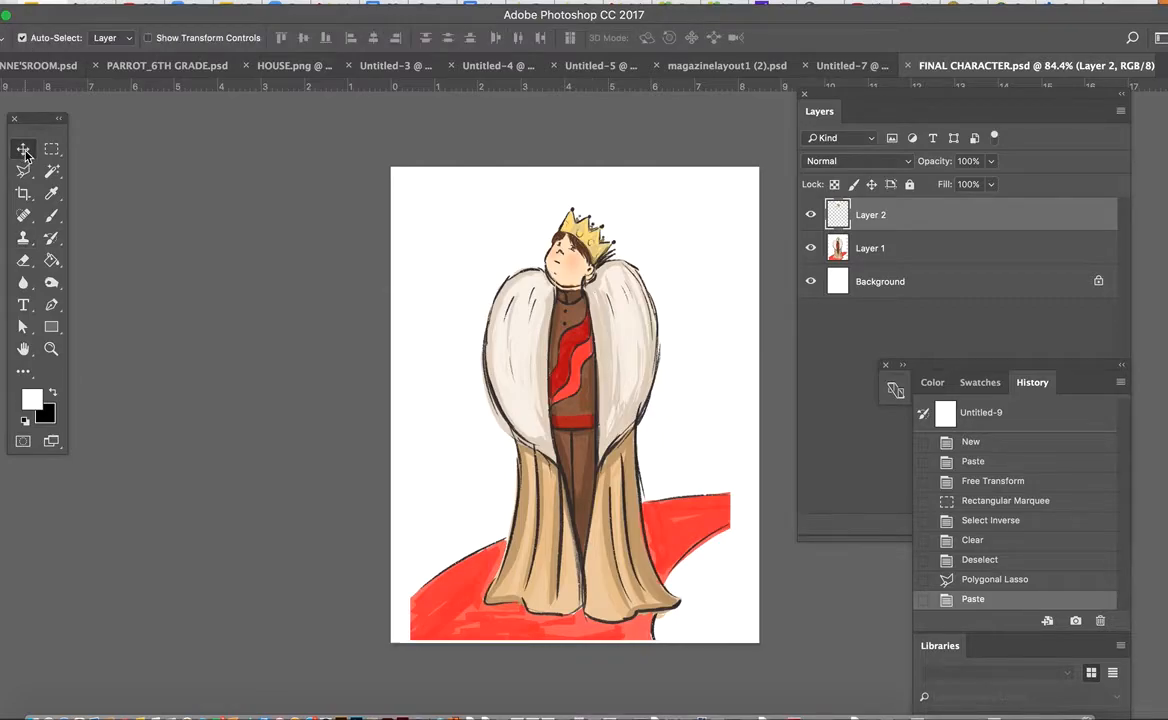
mouse_move(590, 258)
mouse_down()
mouse_move(629, 227)
mouse_move(582, 253)
mouse_move(530, 252)
mouse_move(547, 244)
mouse_move(582, 258)
mouse_up()
click(145, 2)
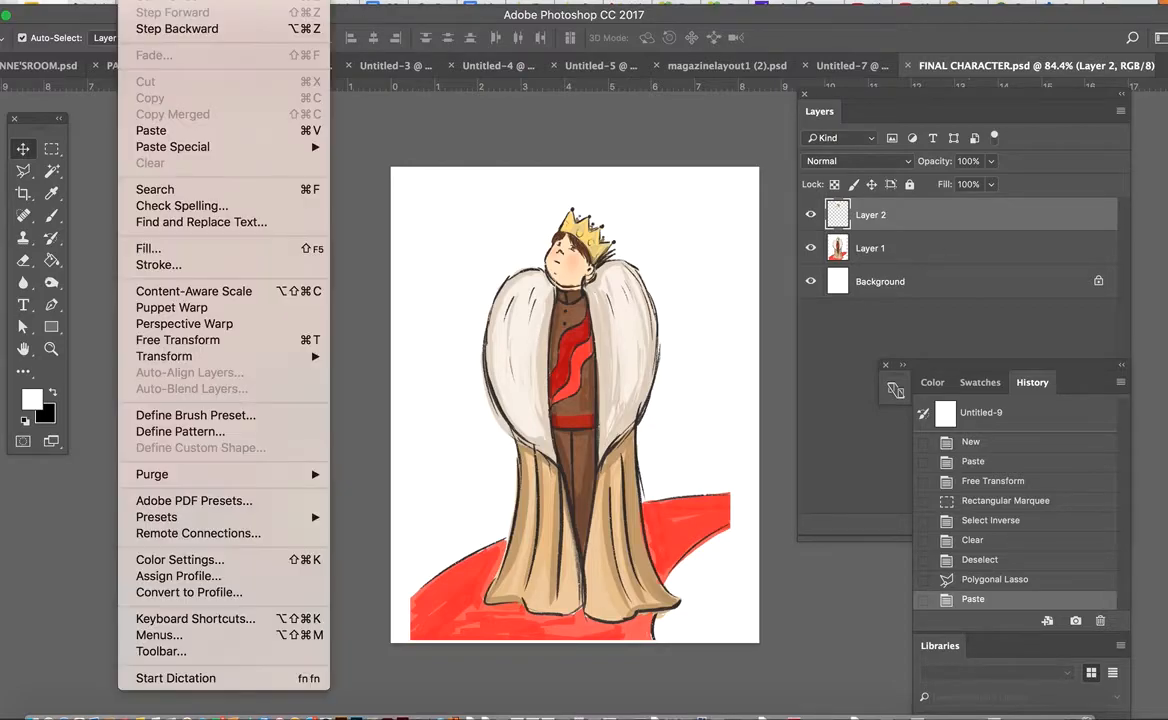
mouse_move(188, 356)
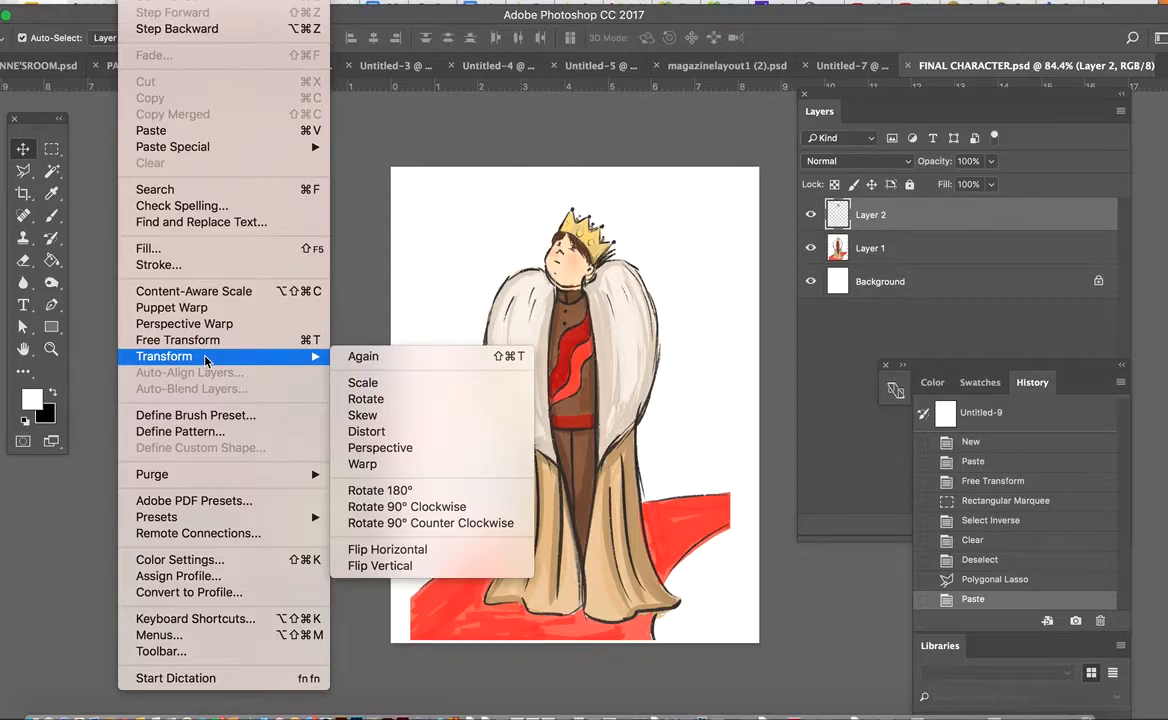
click(496, 553)
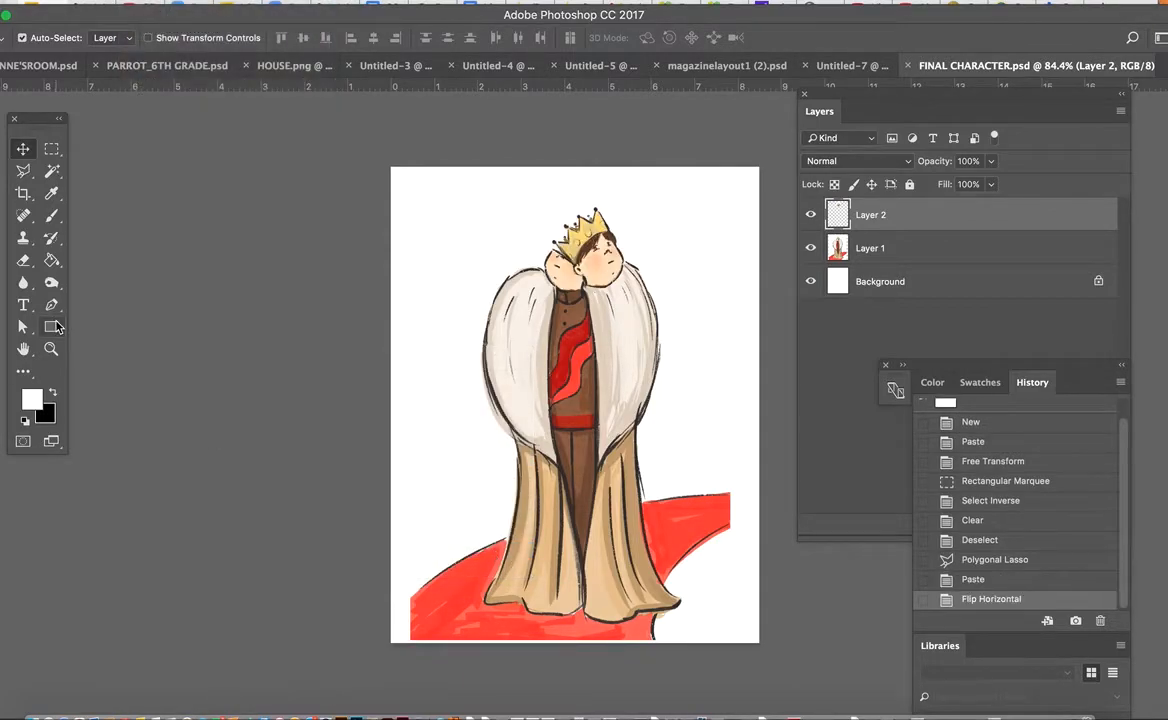
drag(629, 244, 575, 268)
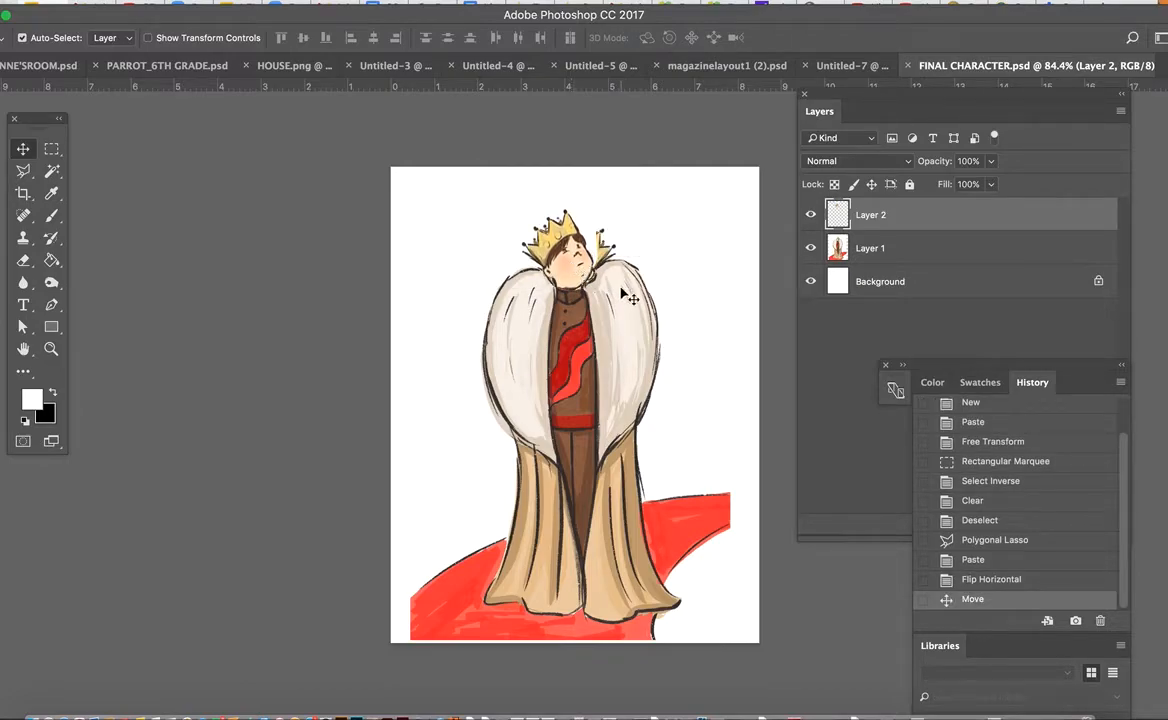
Toggle Layer 2's visibility to compare the flipped head with the original head
click(810, 215)
click(810, 216)
click(810, 216)
click(810, 216)
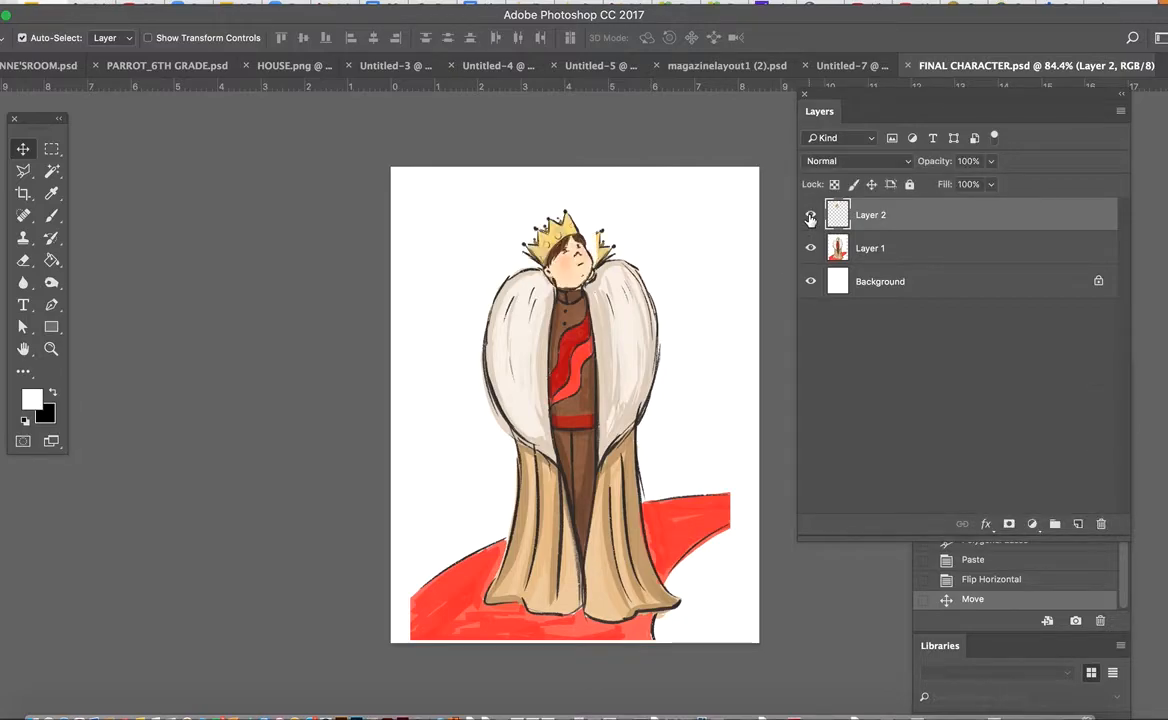
Duplicate Layer 1 under the default name Layer 1 copy
click(905, 250)
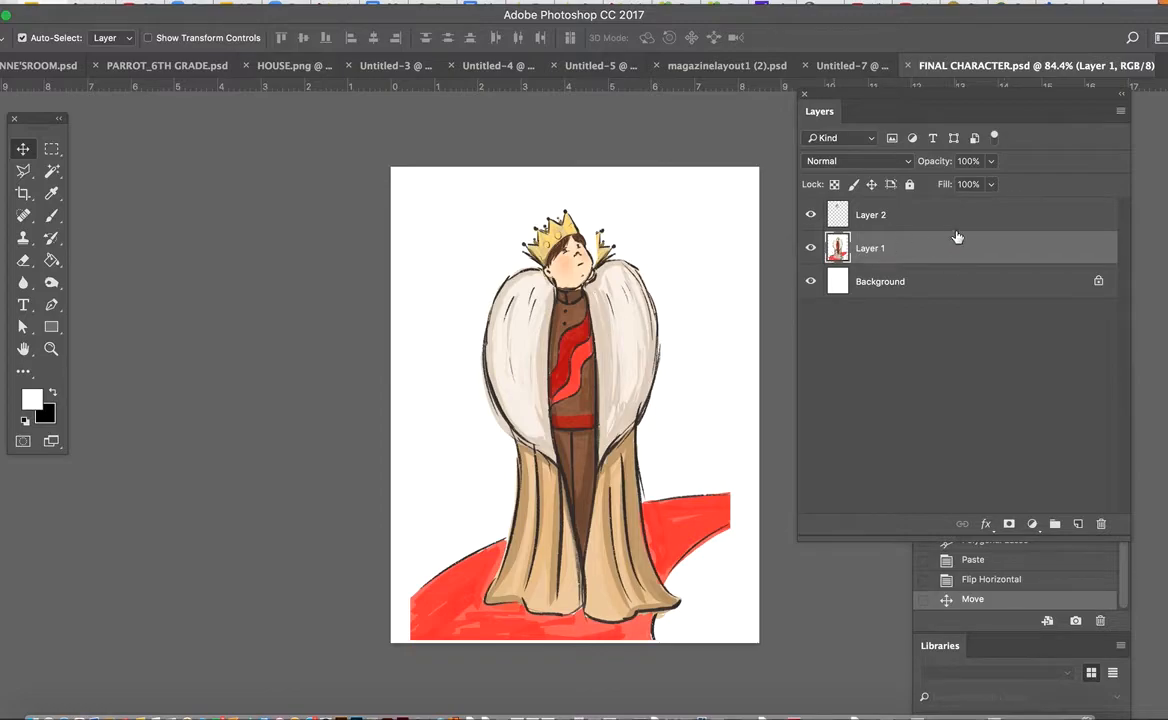
click(1120, 111)
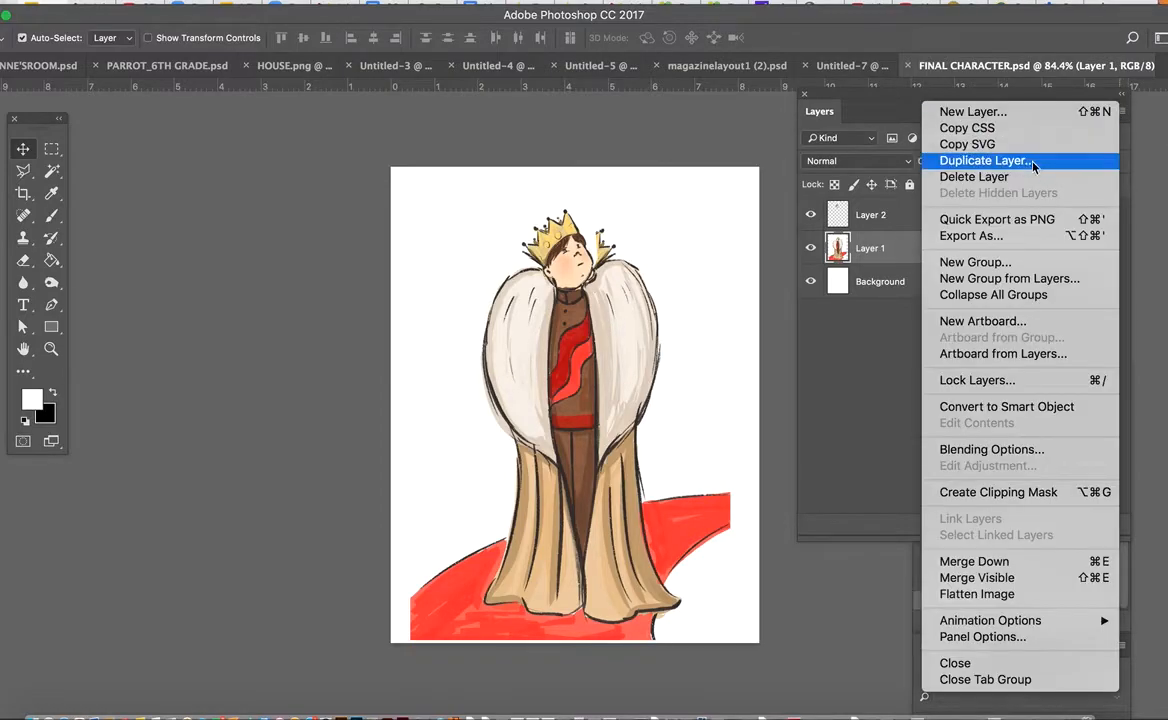
click(1000, 157)
click(723, 260)
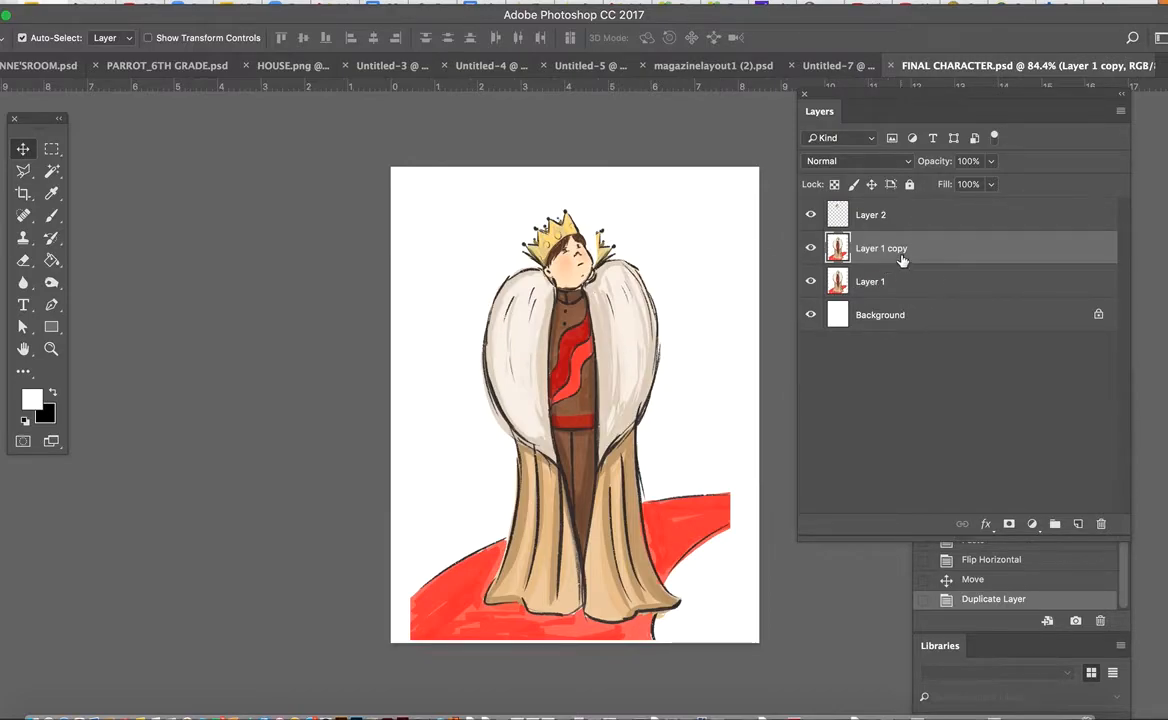
Merge the flipped head on Layer 2 down into Layer 1 copy
click(809, 219)
click(809, 219)
click(900, 217)
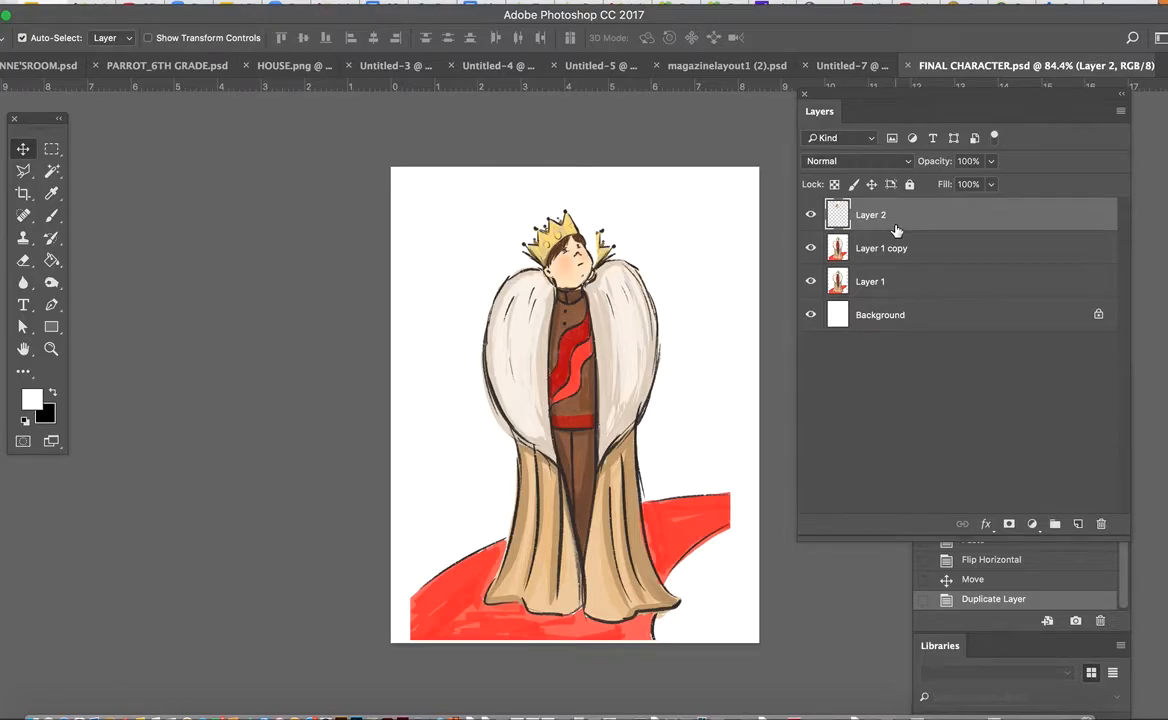
key(super+e)
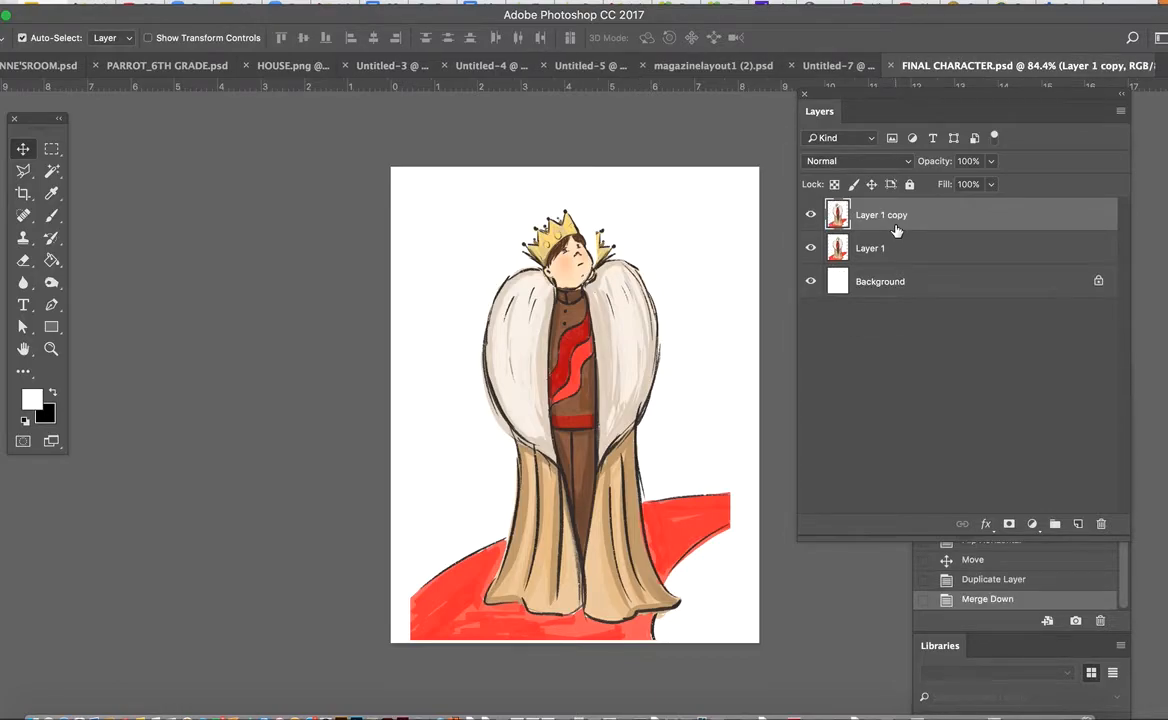
key(super+z)
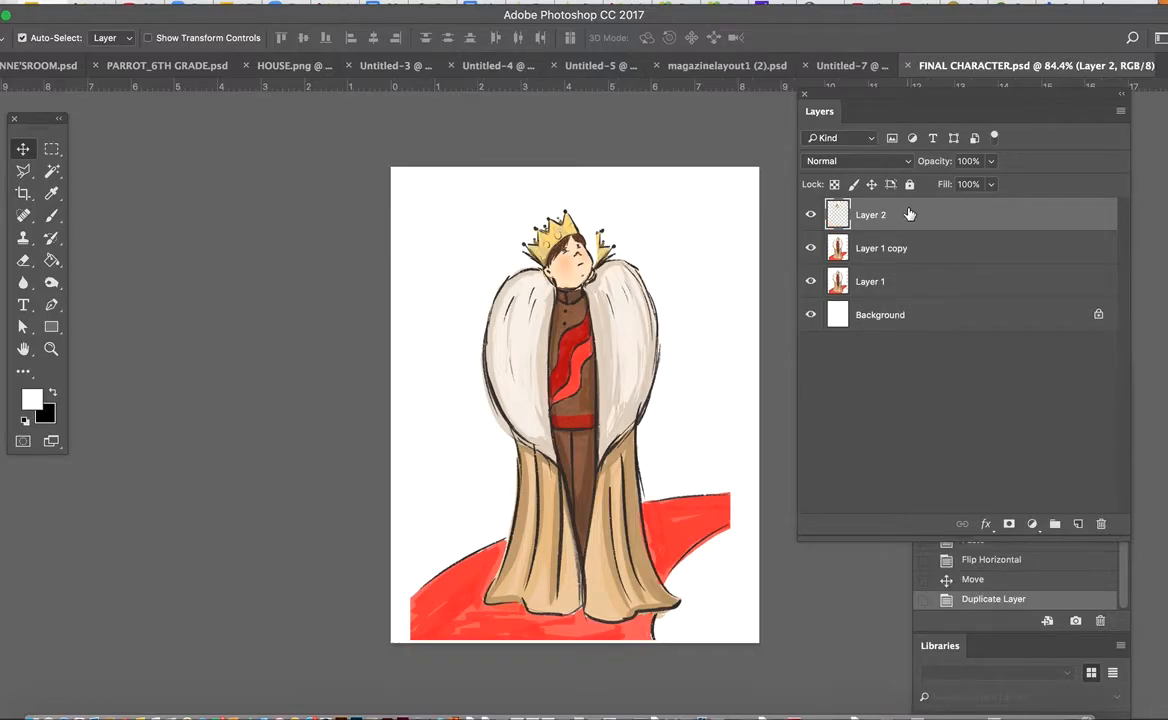
key(super+e)
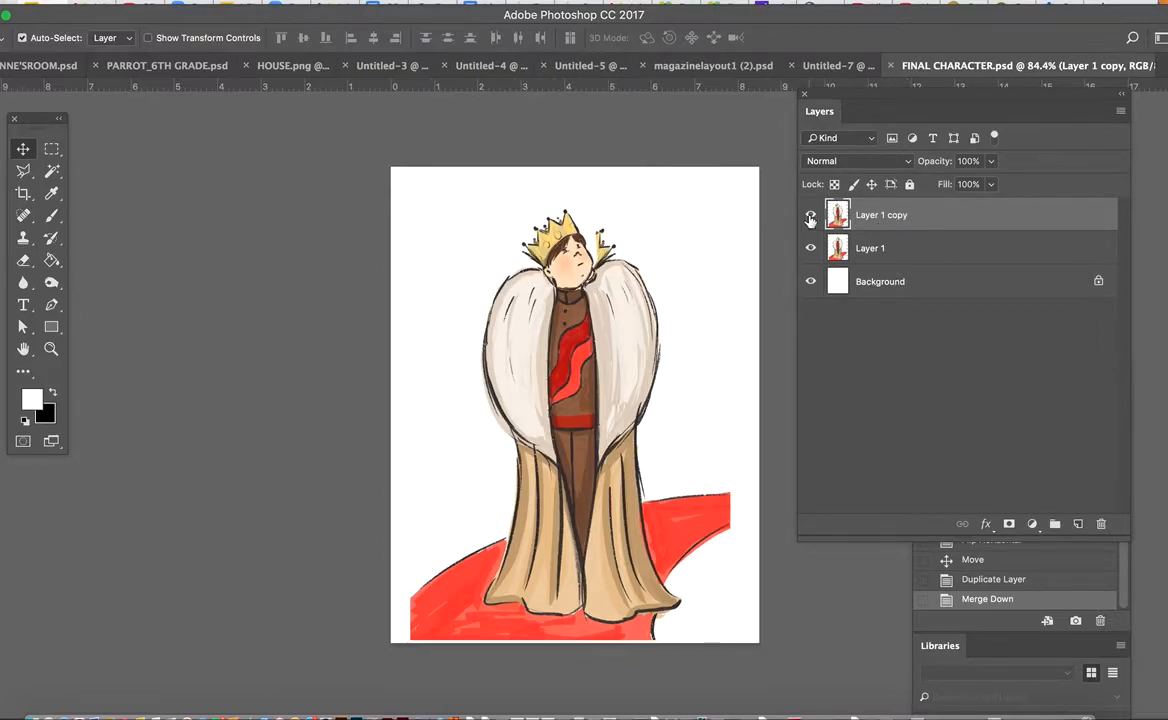
Rename Layer 1, which holds the original pose, as FRAME 1
click(876, 249)
double_click(876, 249)
text(GRAME)
key(BackSpace)
key(BackSpace)
key(BackSpace)
key(BackSpace)
key(BackSpace)
text(FRAME)
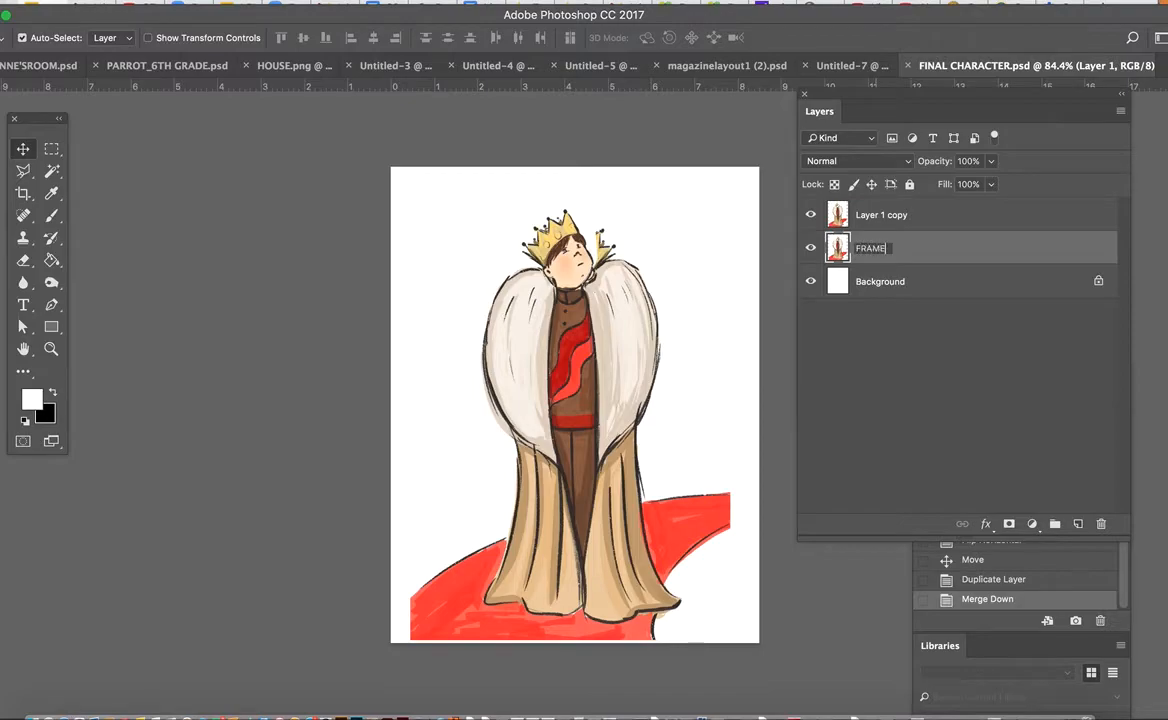
text( 1)
Rename Layer 1 copy as FRAME 2 and make FRAME 1 the active layer
click(879, 224)
double_click(878, 221)
text(FRAME 2)
click(868, 242)
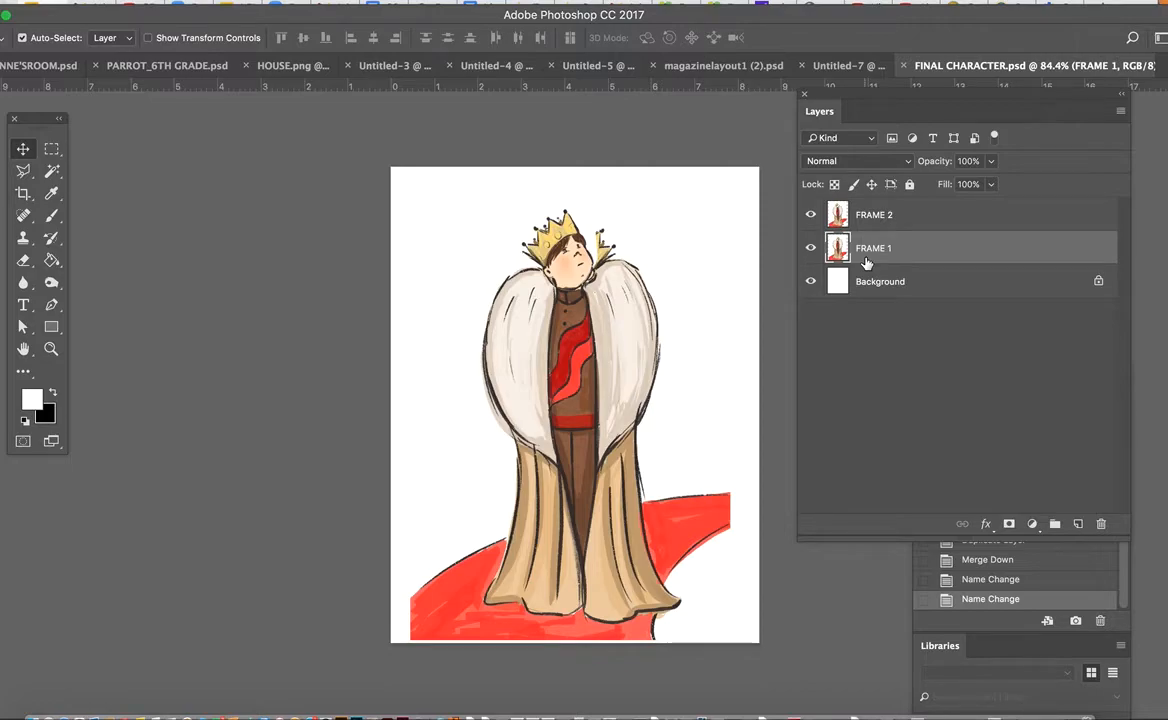
Toggle FRAME 2's visibility repeatedly to preview the head turning between the two frames
click(811, 215)
click(811, 215)
click(811, 215)
click(811, 216)
click(811, 218)
click(811, 218)
click(812, 218)
click(812, 218)
click(813, 219)
click(812, 218)
Hide FRAME 1 and make FRAME 2 the active layer for cleaning up around the head
click(810, 250)
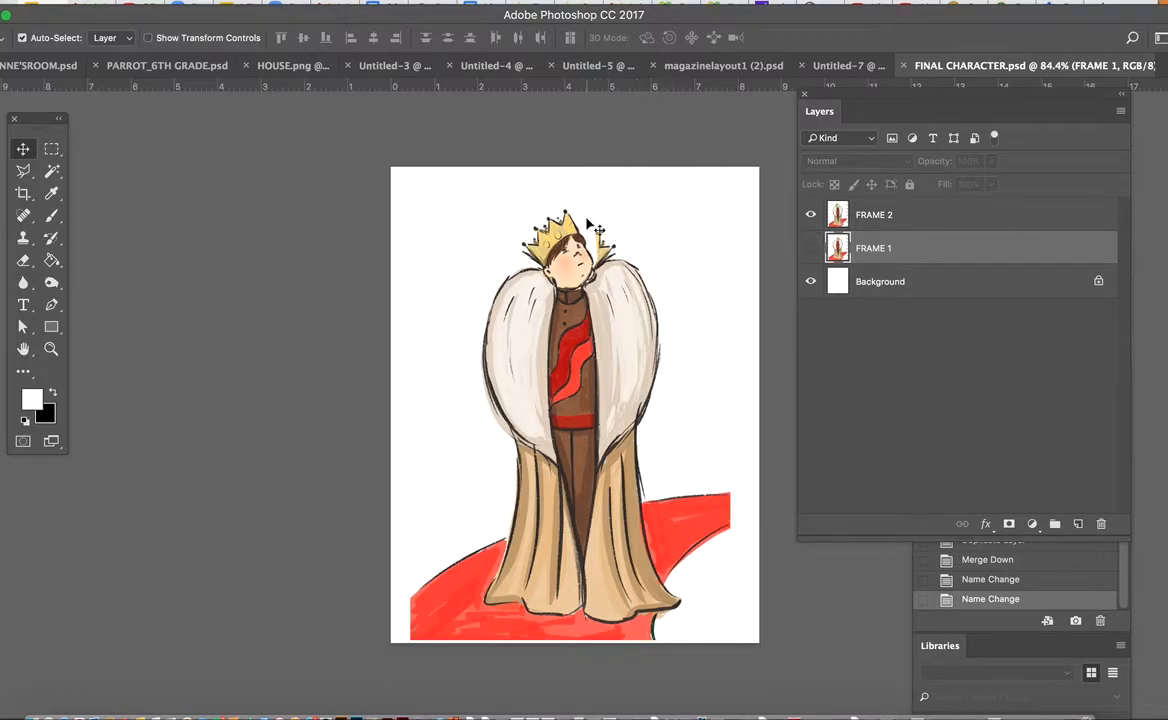
scroll(643, 279, up, 3)
scroll(645, 280, up, 5)
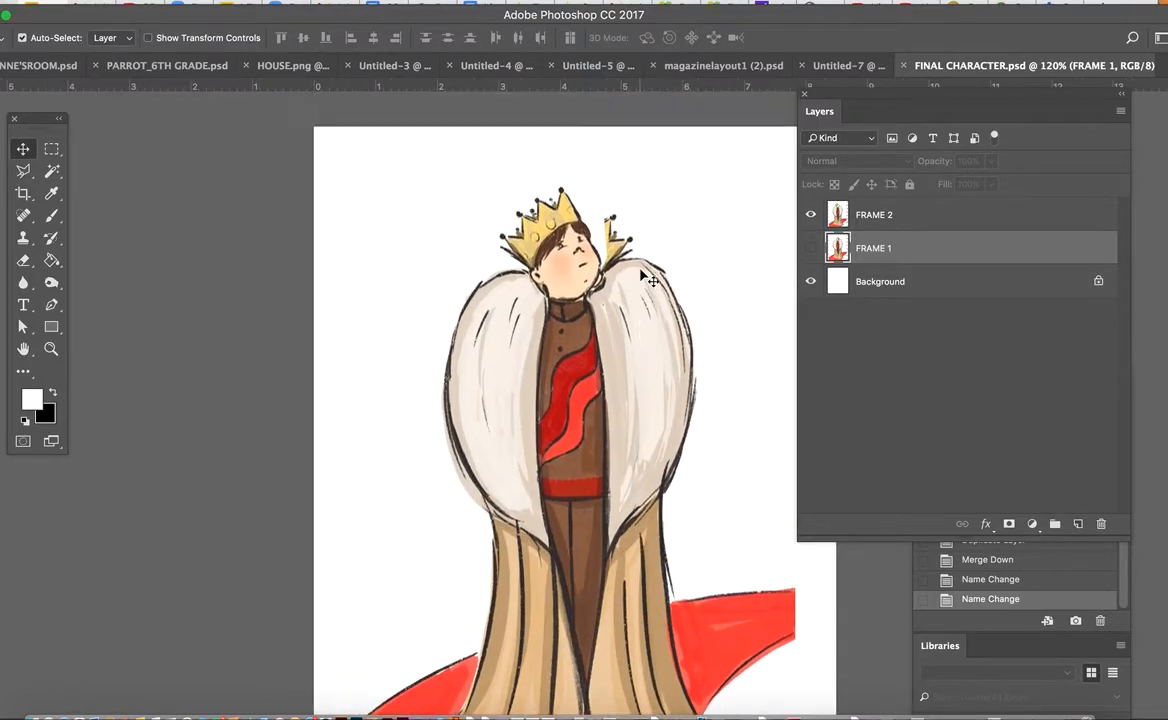
click(811, 248)
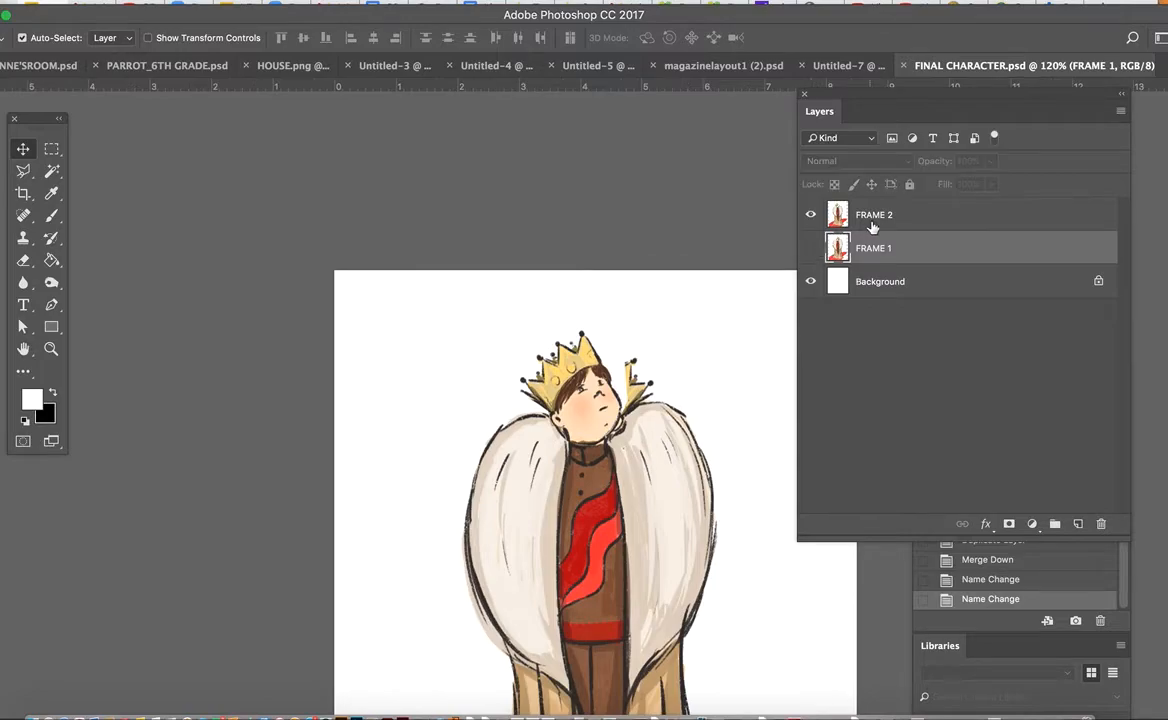
click(870, 215)
click(811, 248)
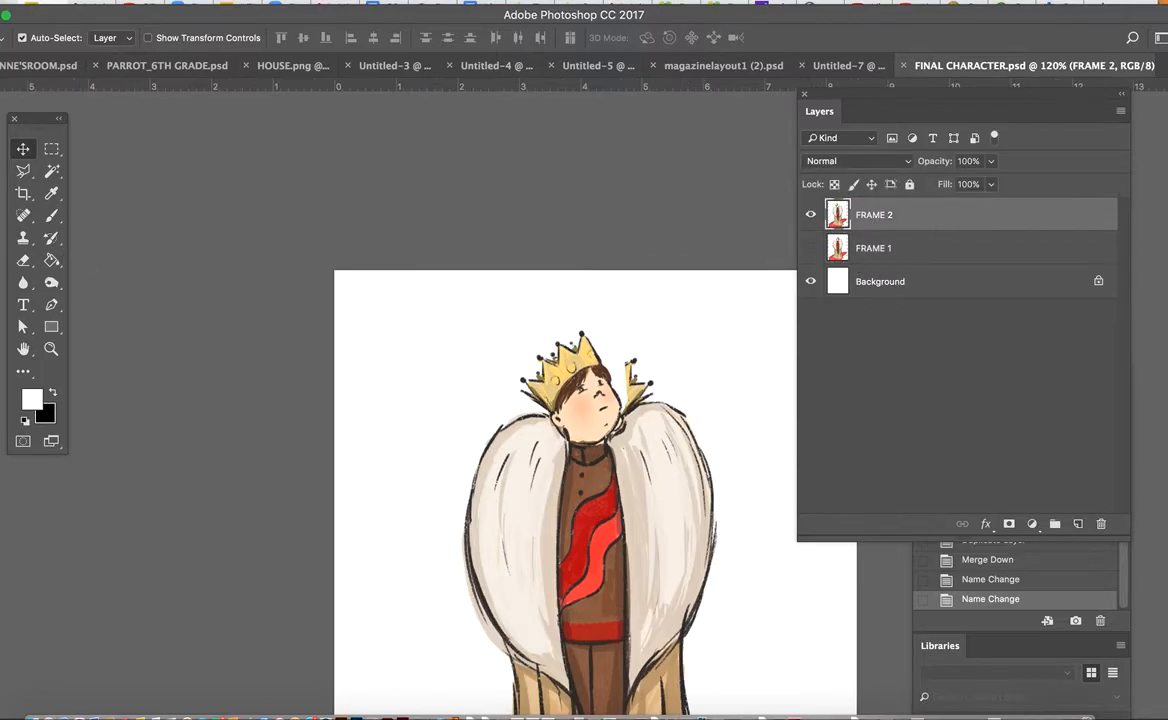
Paint over the leftover piece of the original crown beside the head on FRAME 2 with a white brush, finishing at size 15
click(47, 199)
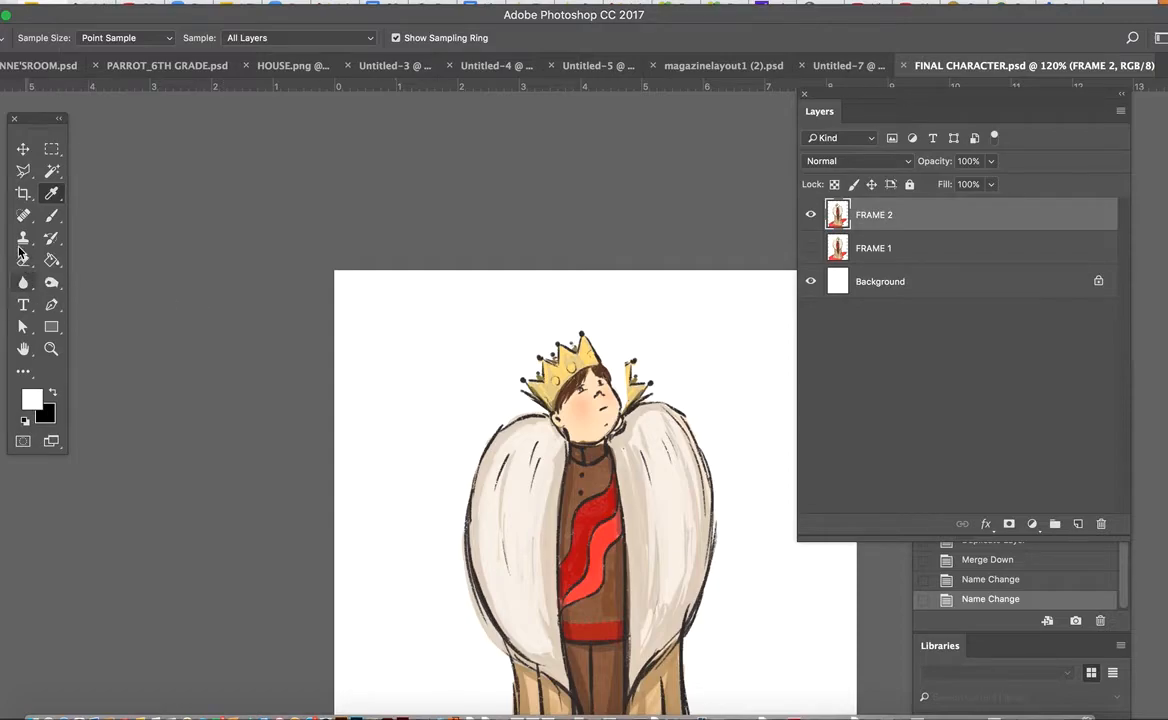
click(51, 215)
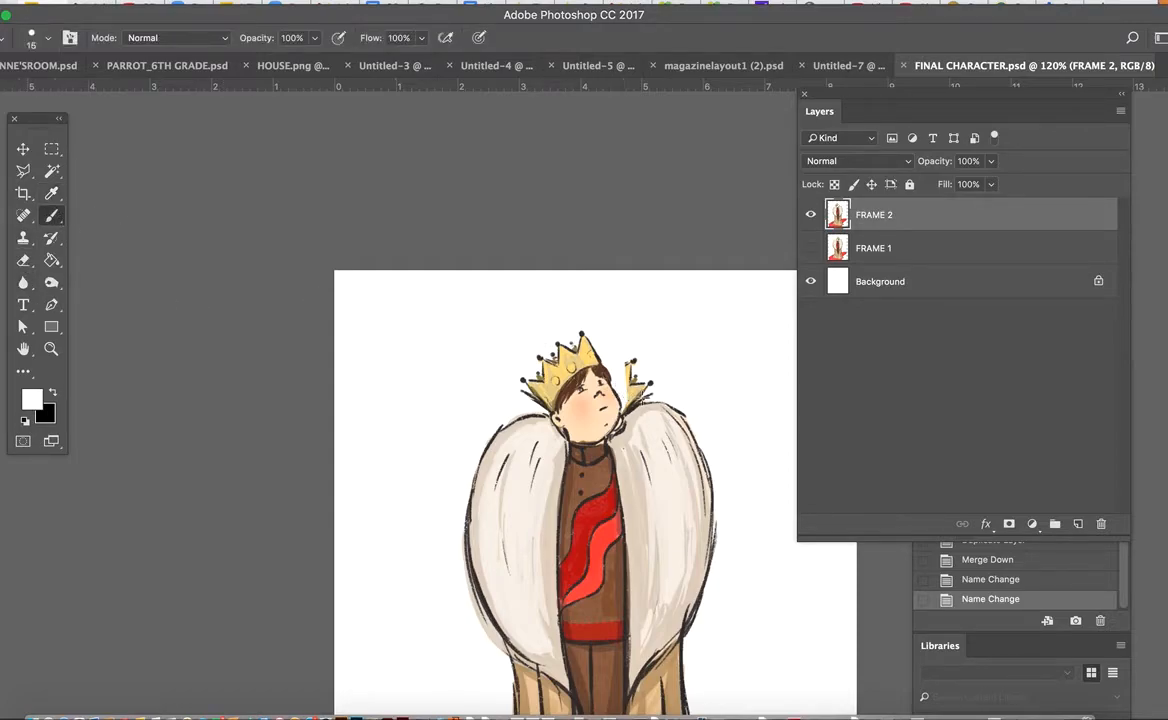
key(bracketright)
key(bracketright)
drag(646, 384, 641, 394)
key(bracketleft)
key(bracketleft)
key(bracketleft)
key(bracketleft)
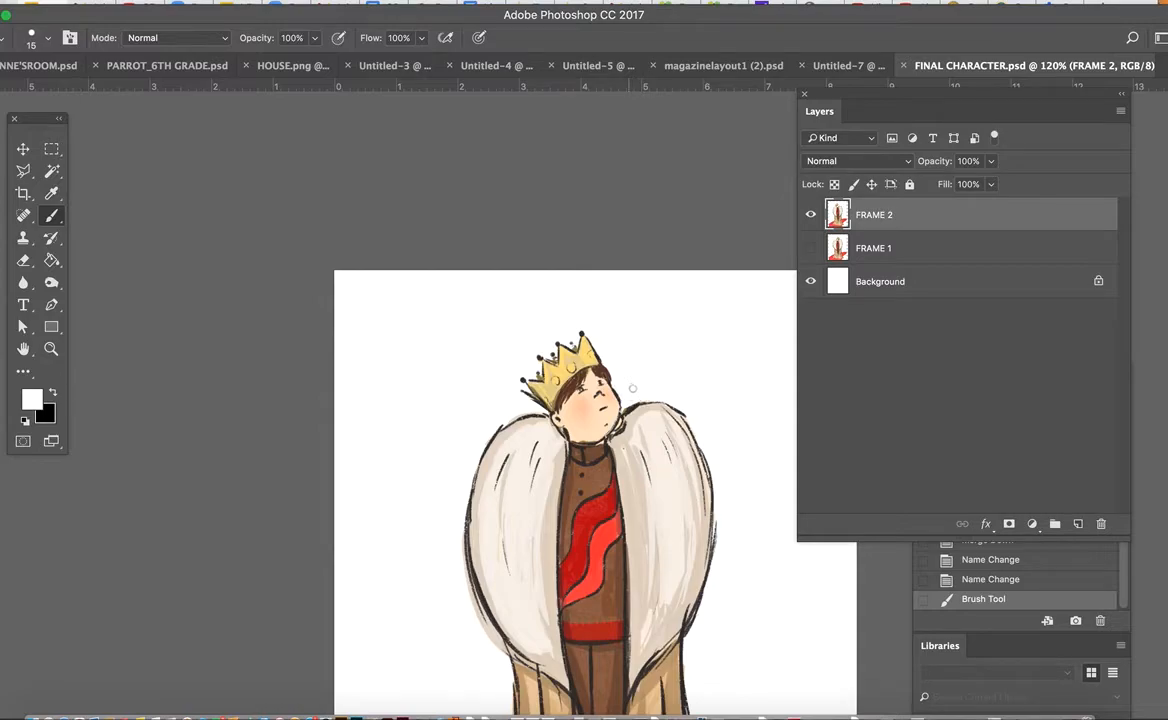
drag(630, 390, 628, 404)
Sample the cape's light beige and paint over the leftover marks at the cape's inner edge below the head
click(51, 193)
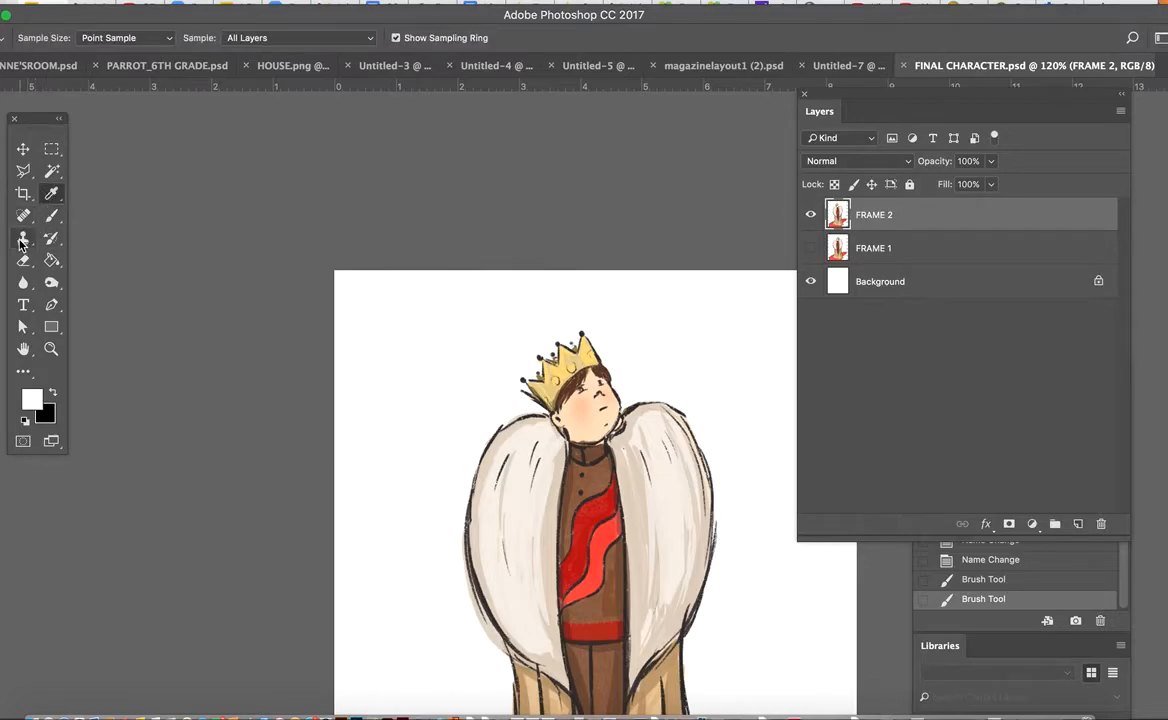
click(637, 411)
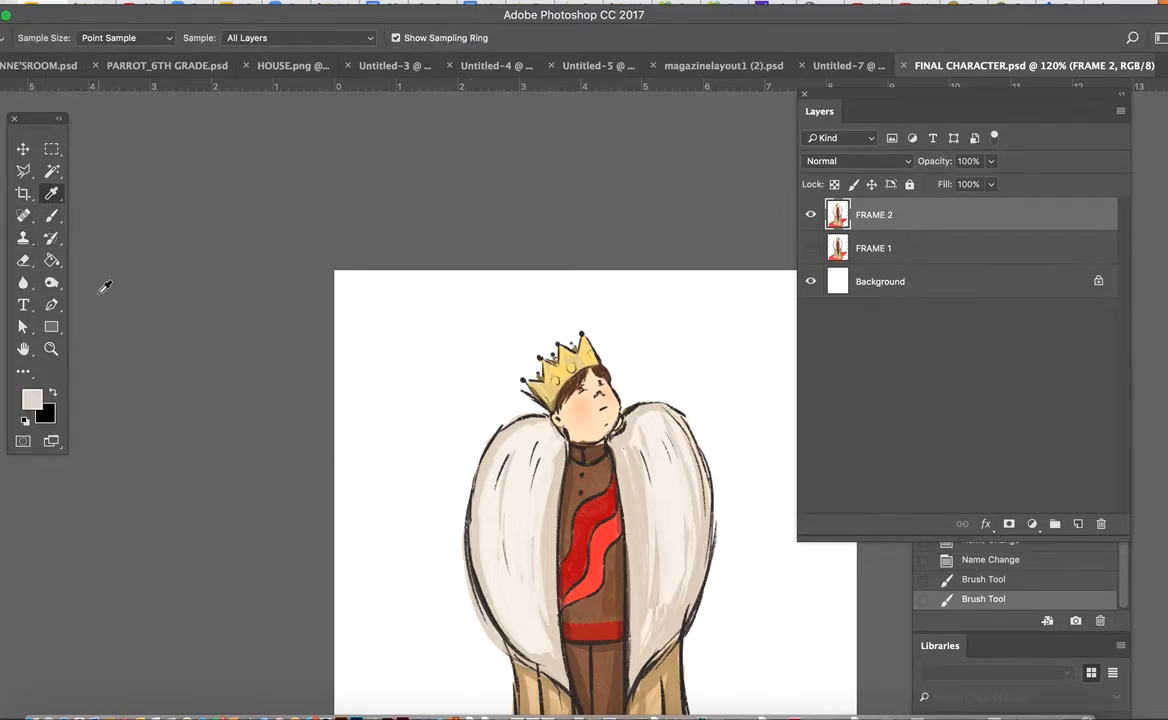
click(51, 215)
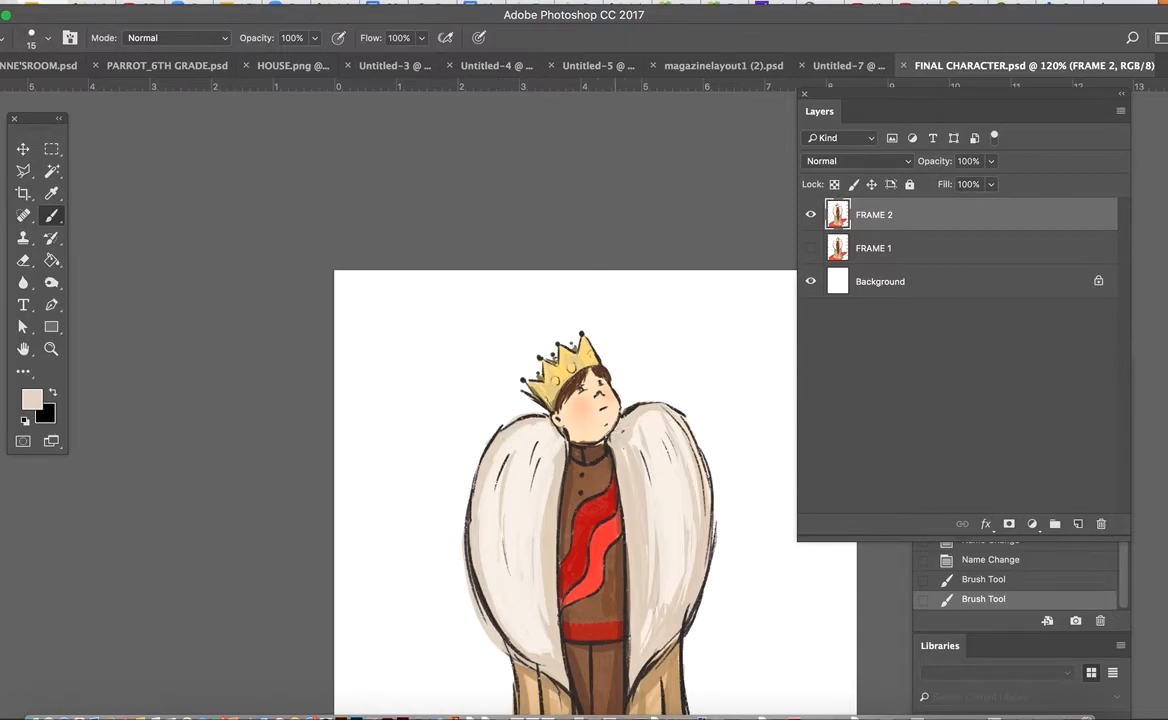
drag(625, 456, 621, 459)
Sample the shirt's brown and touch up the collar below the chin with a size 6 brush
scroll(538, 470, up, 7)
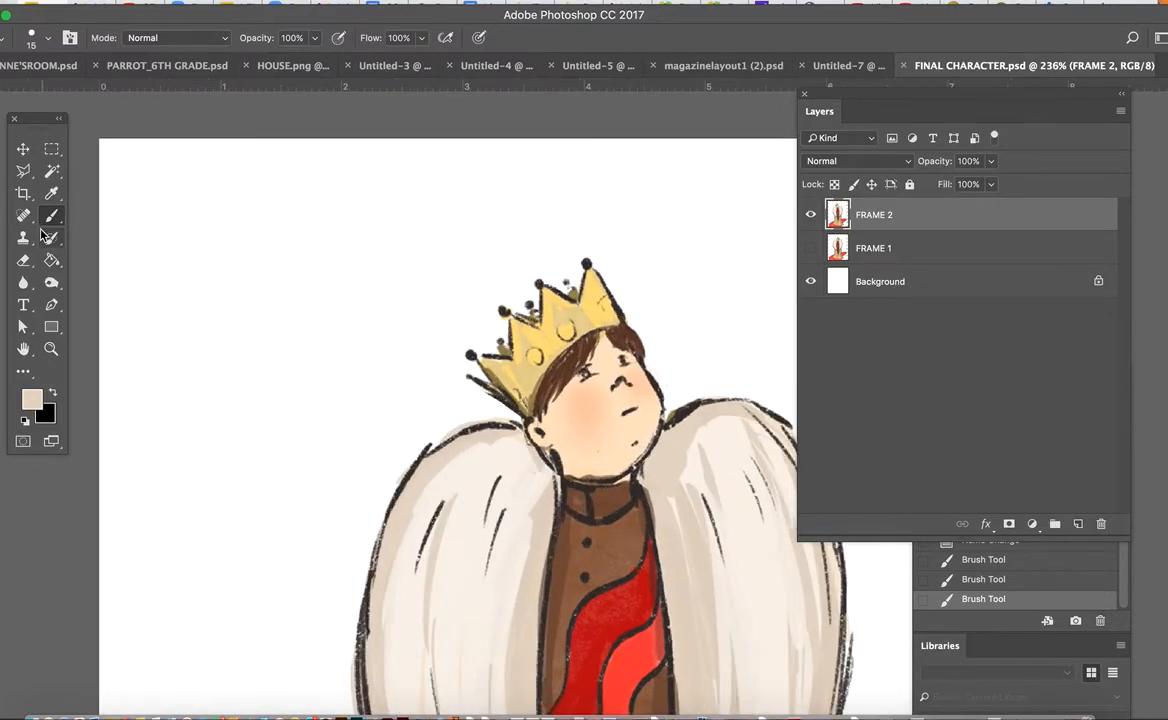
click(51, 193)
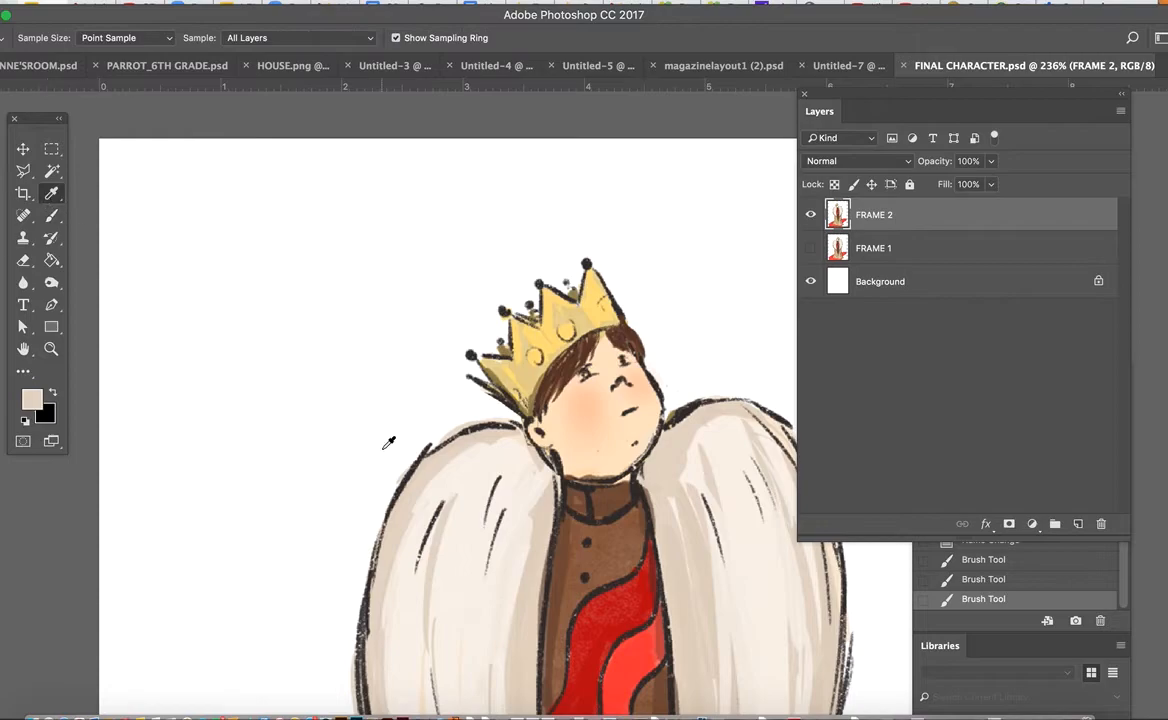
click(559, 456)
click(51, 215)
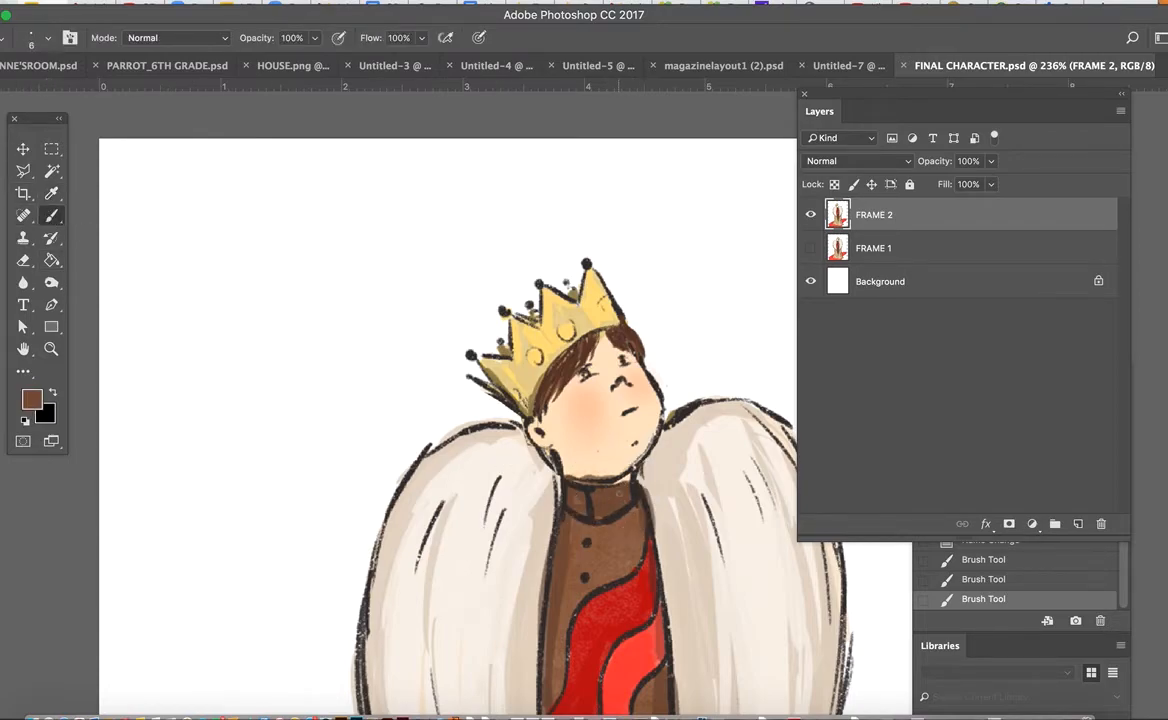
drag(623, 484, 625, 482)
Sample the face's skin tone and paint over the eyes on FRAME 2 with a size 5 brush so they look closed
click(50, 195)
click(598, 370)
click(51, 212)
key(super+z)
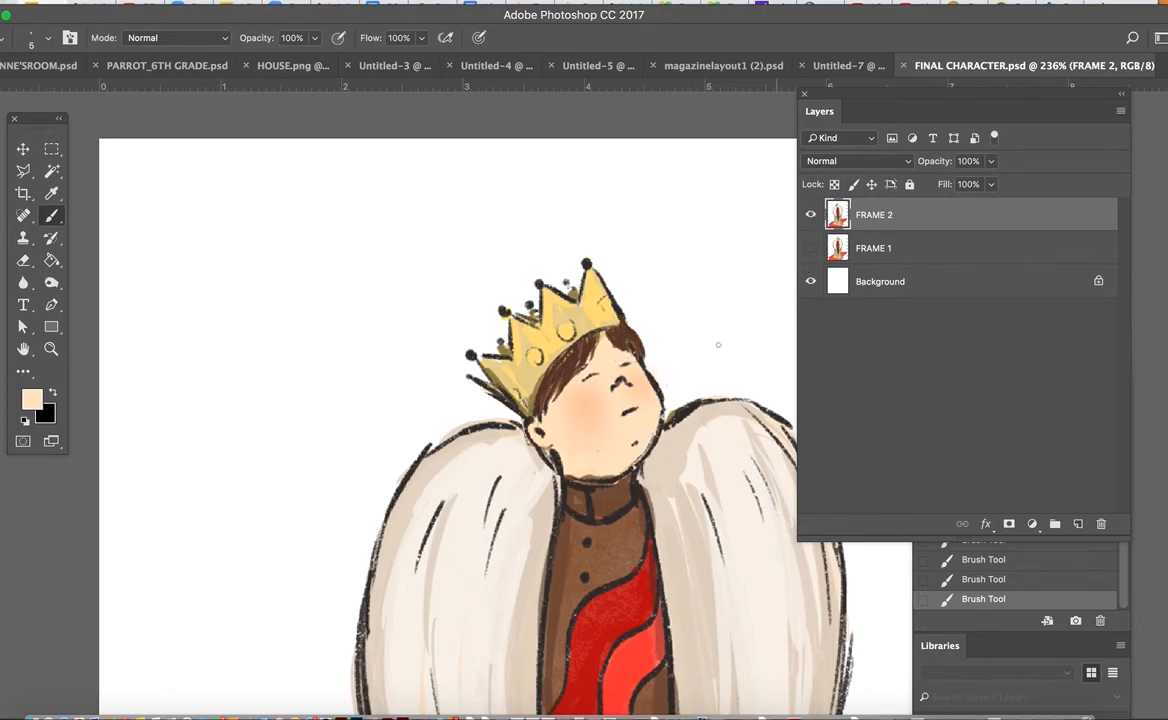
Fit the whole page in view and alternate between FRAME 1 and FRAME 2 to preview the head-turn and blink animation
key(super+0)
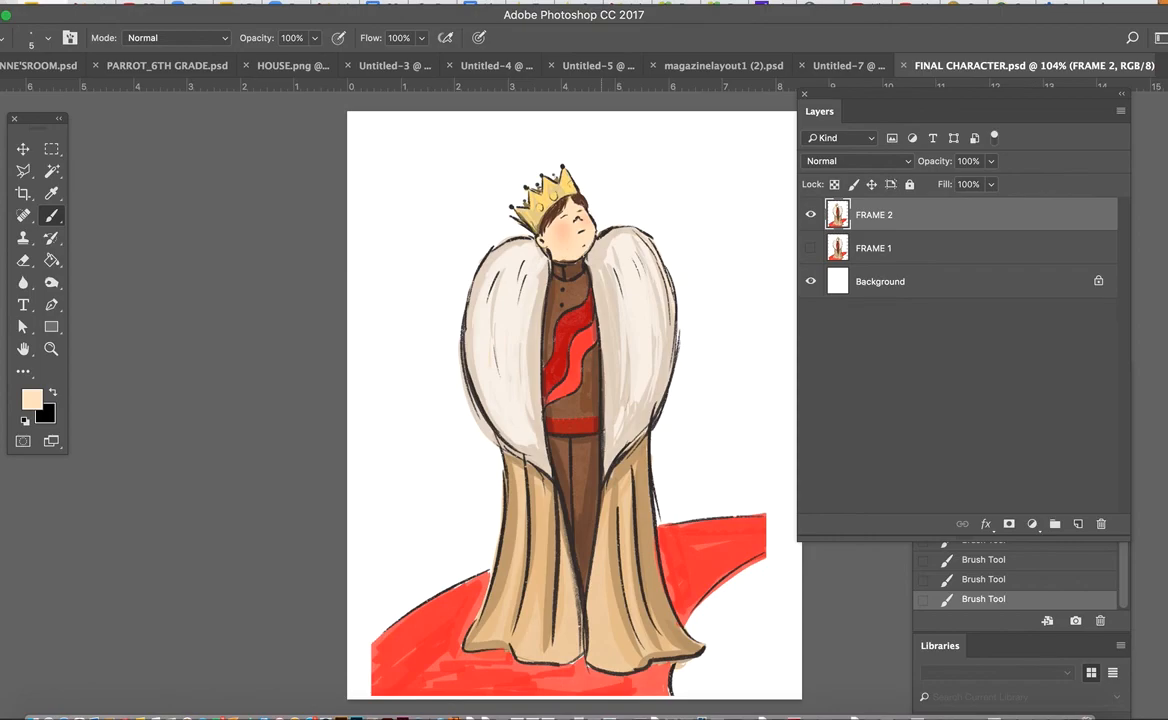
click(810, 215)
click(810, 216)
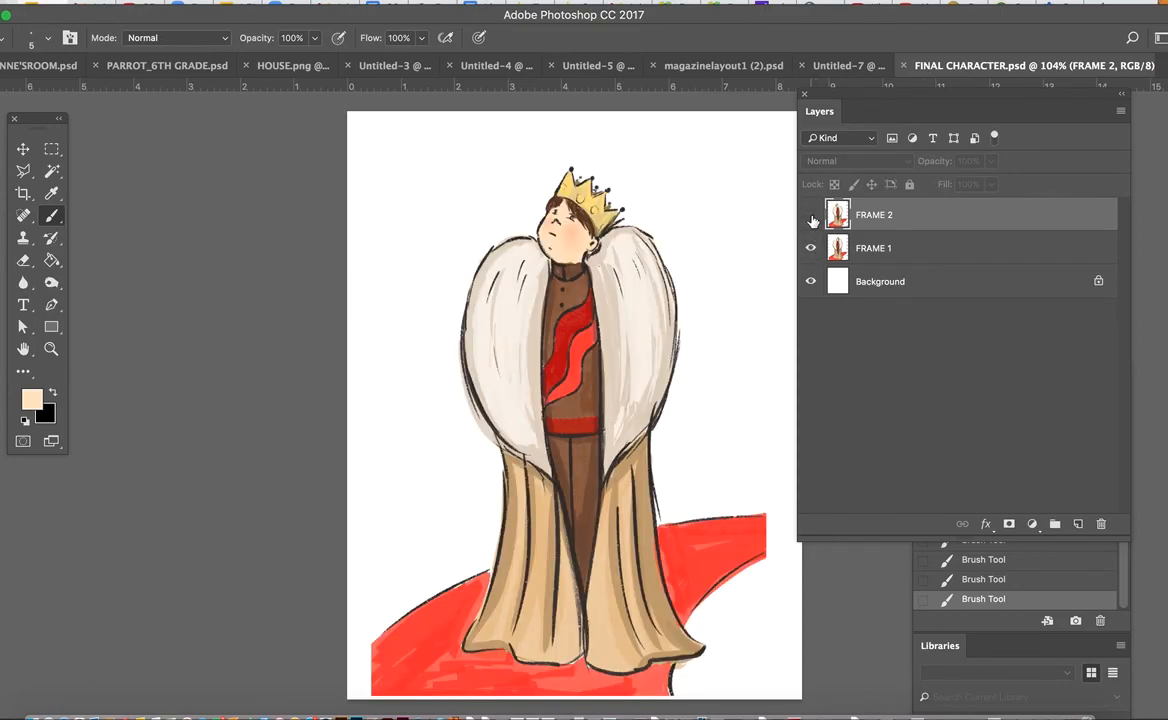
click(811, 217)
click(811, 217)
click(811, 217)
click(811, 216)
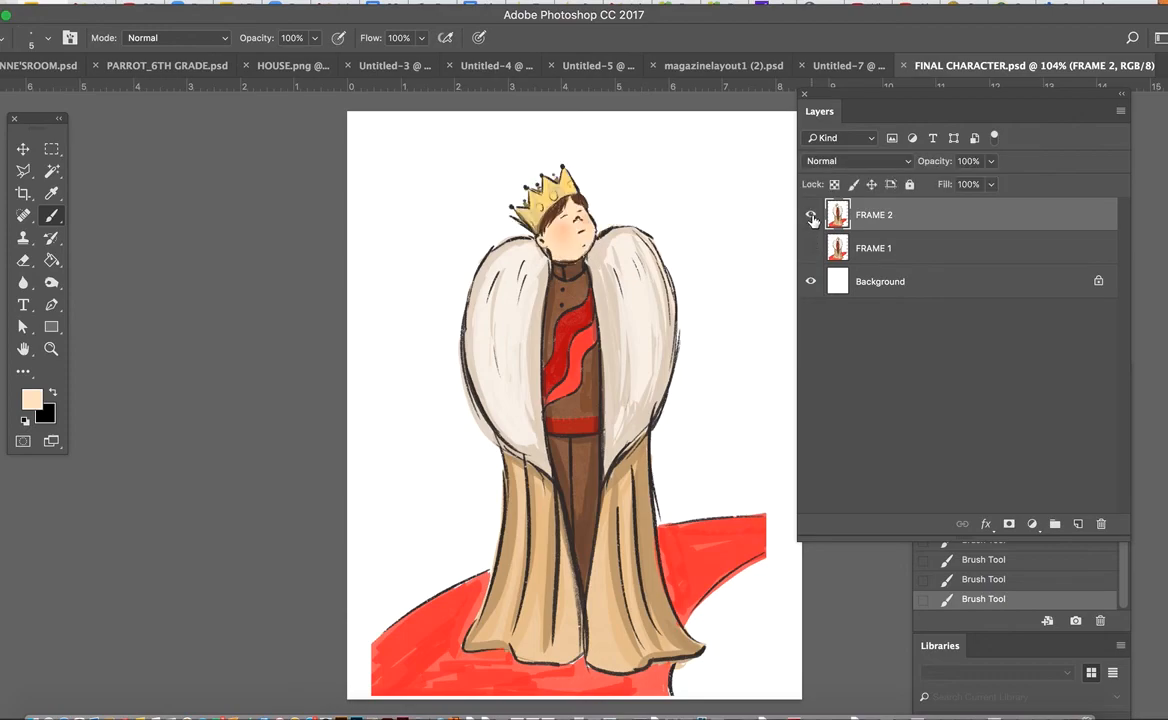
click(811, 217)
click(811, 217)
click(811, 217)
click(811, 217)
click(811, 217)
click(811, 218)
click(811, 218)
click(811, 218)
click(811, 218)
click(811, 218)
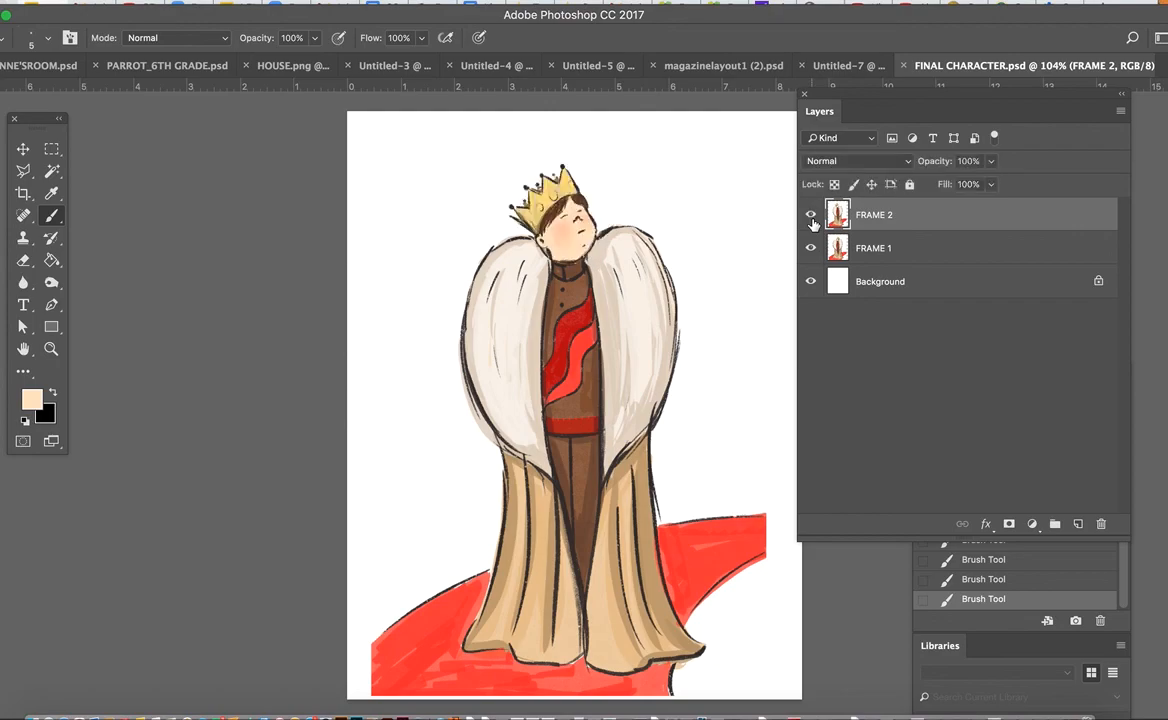